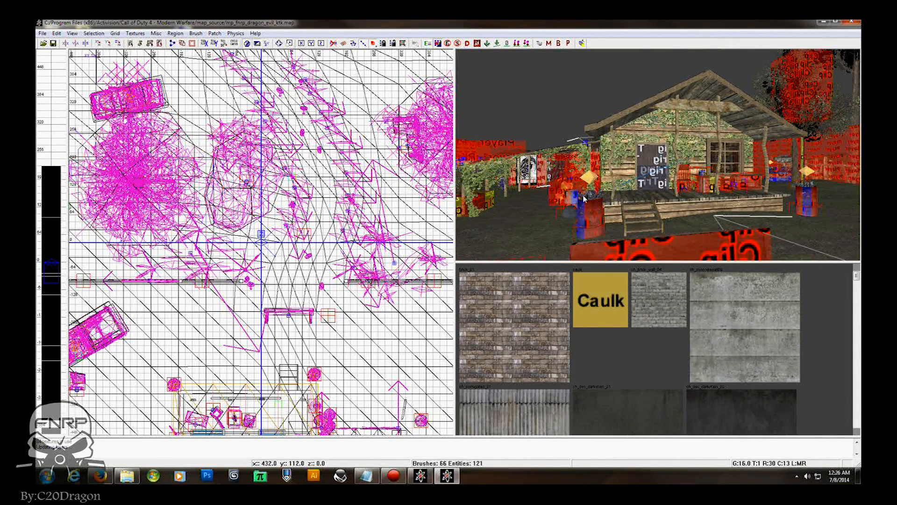
# Step: Add an mp global_intermission entity over the cabin area in the top view
pyautogui.moveTo(584, 206)
pyautogui.mouseDown(button='right')
pyautogui.moveTo(798, 195)
pyautogui.moveTo(747, 210)
pyautogui.mouseUp(button='right')
pyautogui.moveTo(277, 285); pyautogui.dragTo(302, 133, button='right')
pyautogui.moveTo(300, 316); pyautogui.dragTo(289, 203, button='right')
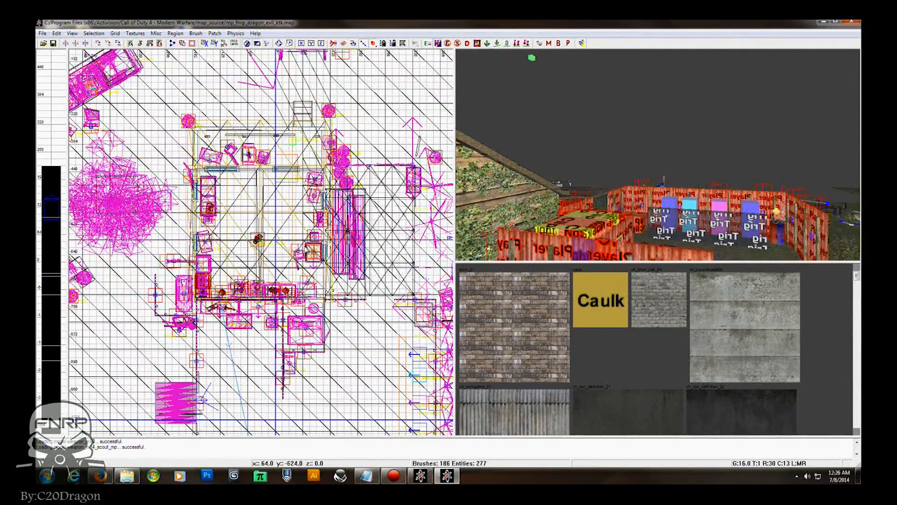
pyautogui.rightClick(304, 227)
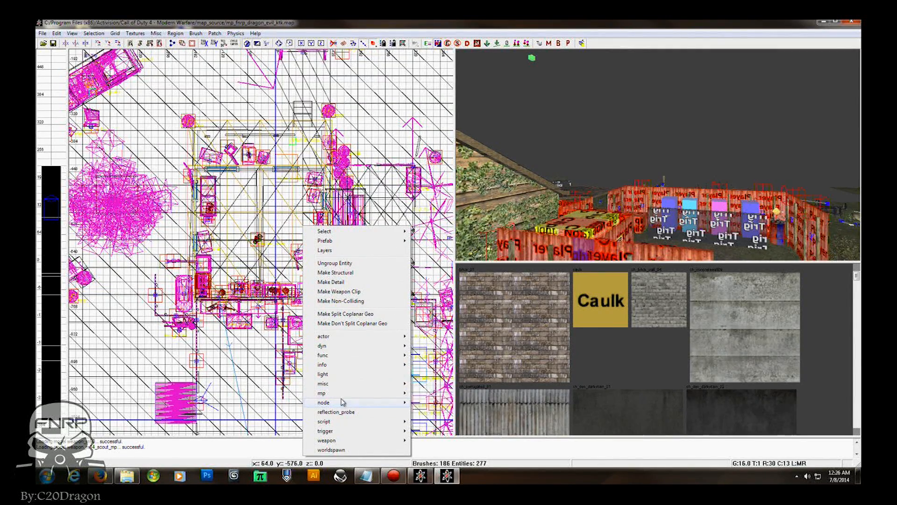
pyautogui.moveTo(342, 397)
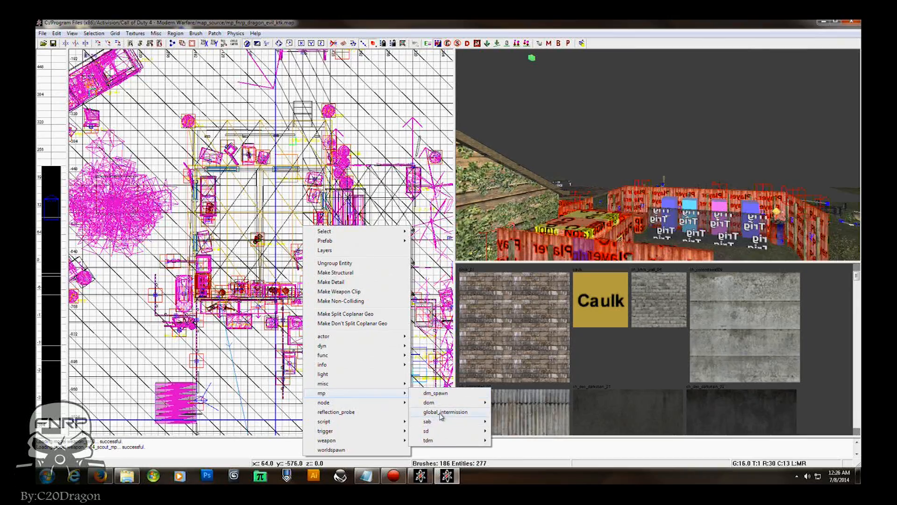
pyautogui.click(441, 412)
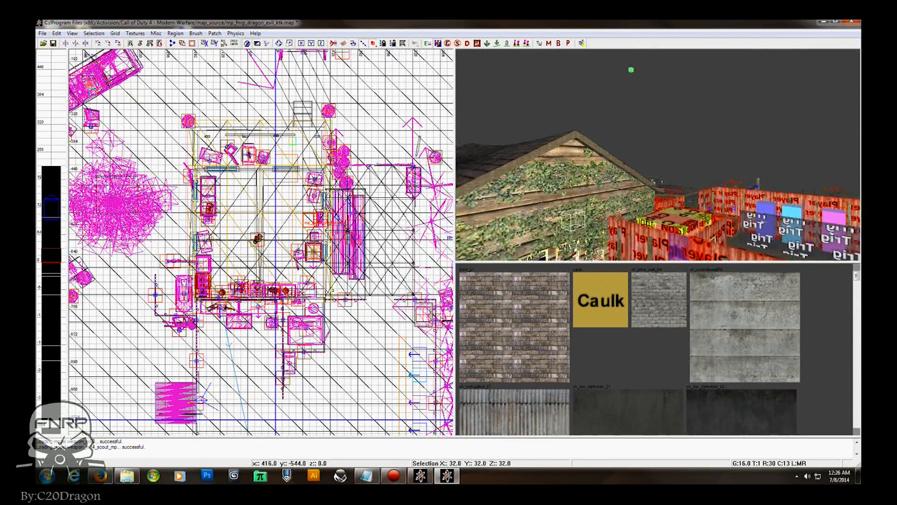
# Step: Raise the global intermission entity high above the treetops in the front view and deselect it
pyautogui.hotkey('ctrl', 'Tab')
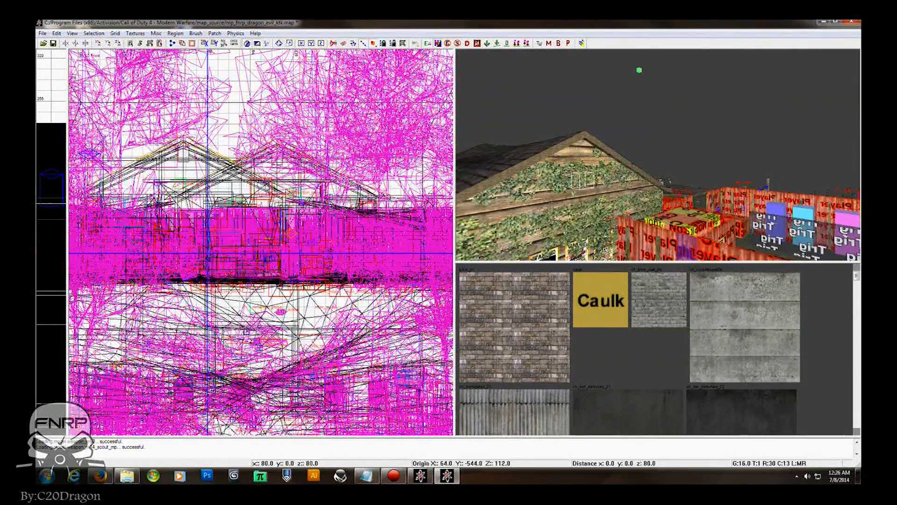
pyautogui.moveTo(262, 198); pyautogui.dragTo(263, 113)
pyautogui.moveTo(264, 114); pyautogui.dragTo(275, 175, button='right')
pyautogui.moveTo(282, 242); pyautogui.dragTo(278, 92)
pyautogui.moveTo(278, 91); pyautogui.dragTo(289, 138, button='right')
pyautogui.moveTo(287, 215); pyautogui.dragTo(294, 116)
pyautogui.moveTo(295, 116); pyautogui.dragTo(296, 124, button='right')
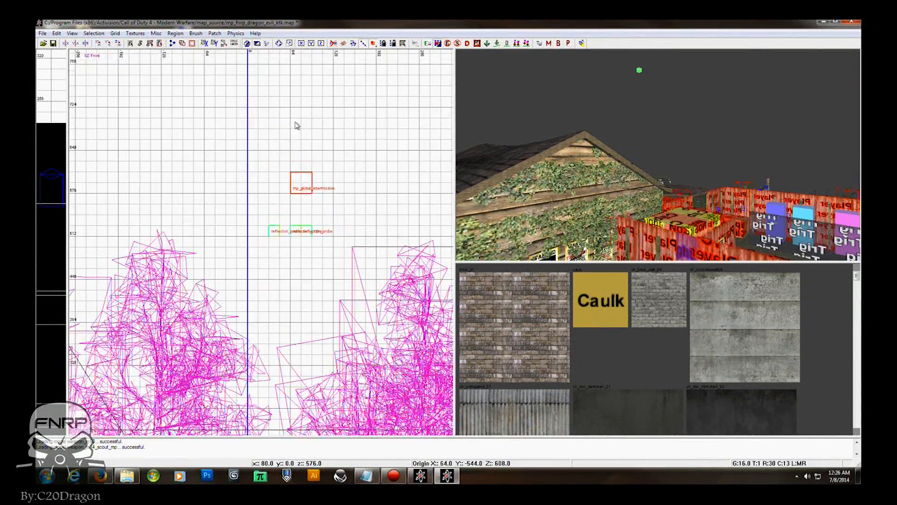
pyautogui.moveTo(298, 184); pyautogui.dragTo(292, 126)
pyautogui.moveTo(486, 196); pyautogui.dragTo(585, 106, button='right')
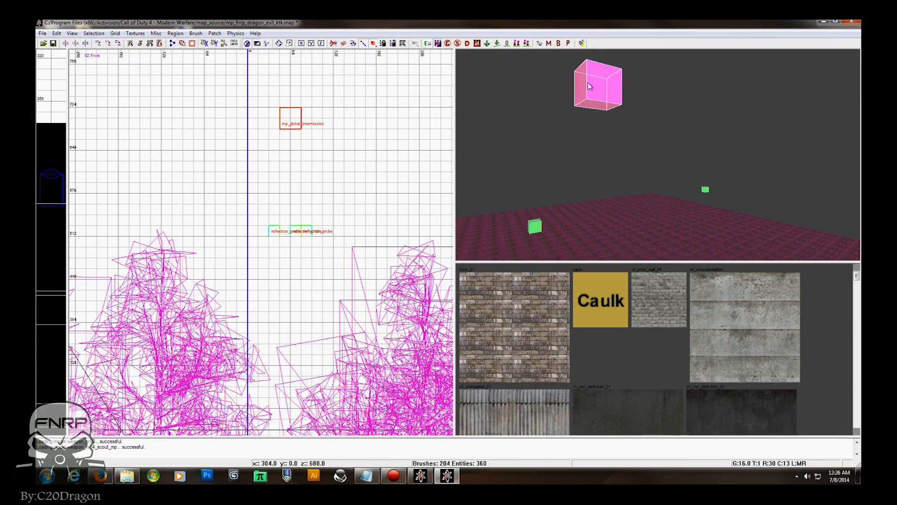
pyautogui.press('Escape')
# Step: Add a team deathmatch (mp tdm) spawn in the open yard near the bench, at about X -192, Y -3344
pyautogui.moveTo(615, 163); pyautogui.dragTo(663, 154, button='right')
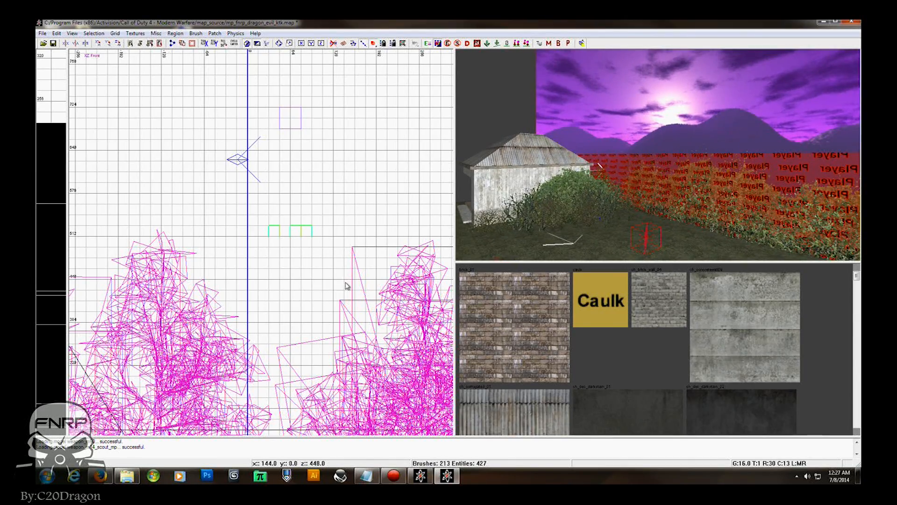
pyautogui.hotkey('ctrl', 'Tab')
pyautogui.scroll(-4, 266, 292)
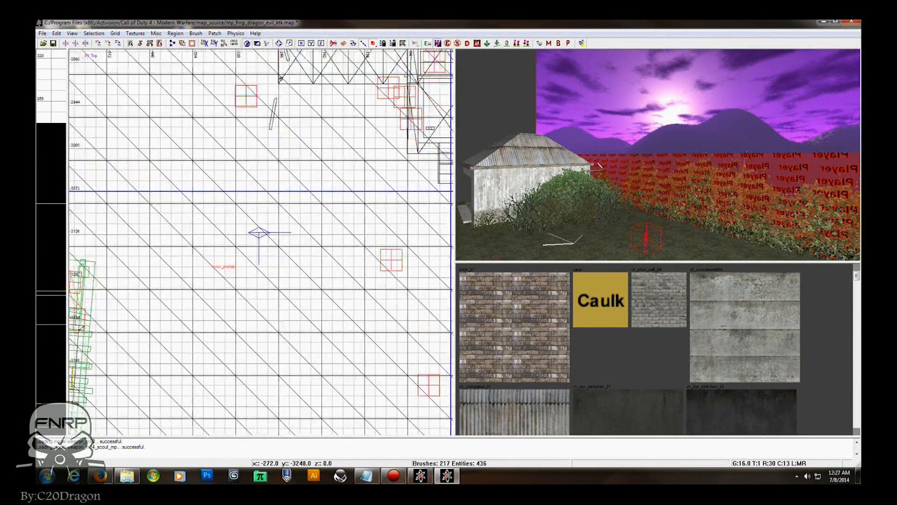
pyautogui.scroll(3, 275, 300)
pyautogui.scroll(-2, 285, 234)
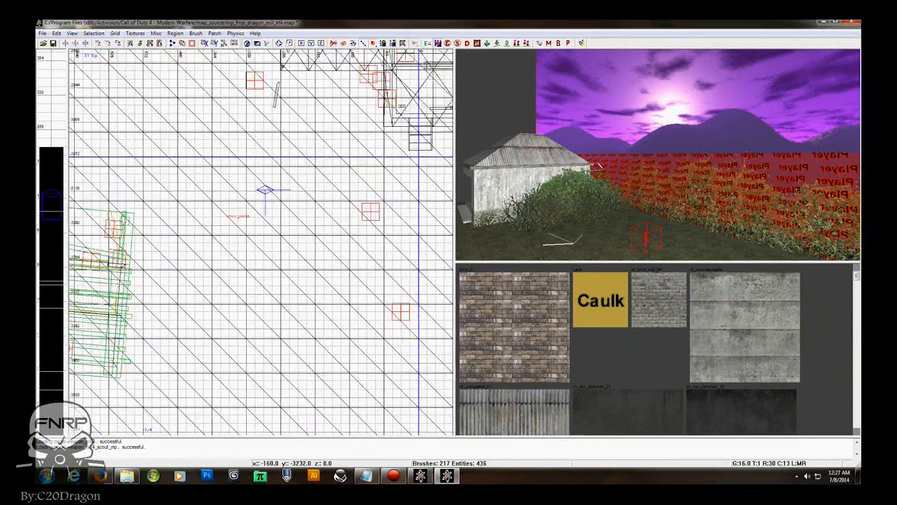
pyautogui.scroll(2, 271, 180)
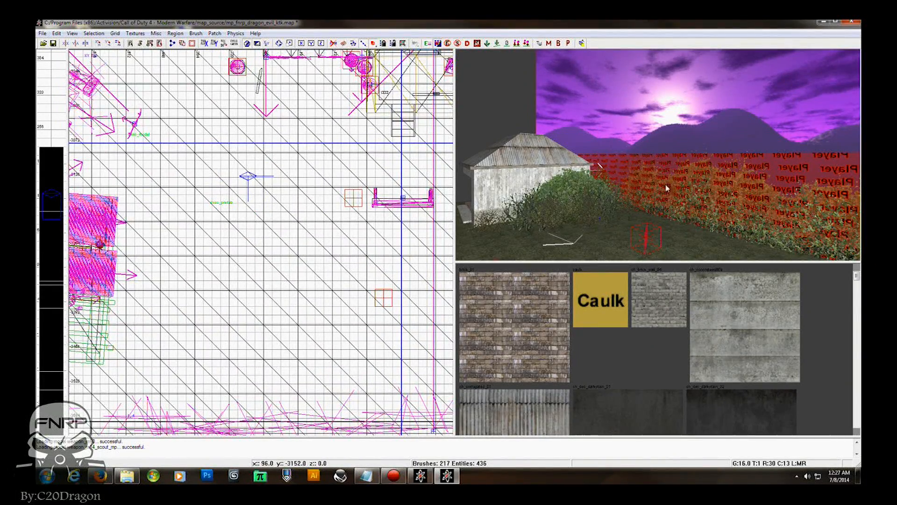
pyautogui.moveTo(287, 245); pyautogui.dragTo(266, 209, button='right')
pyautogui.moveTo(551, 201); pyautogui.dragTo(589, 182, button='right')
pyautogui.moveTo(234, 256); pyautogui.dragTo(238, 245, button='right')
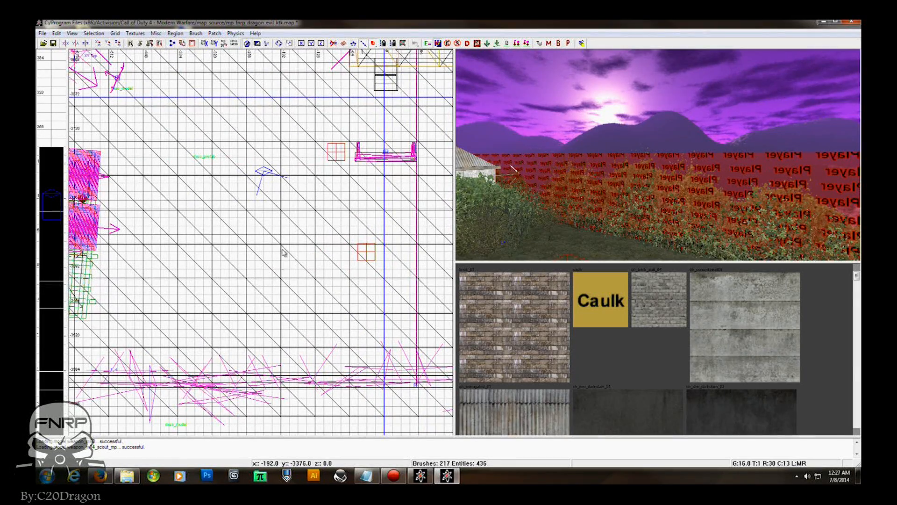
pyautogui.rightClick(282, 248)
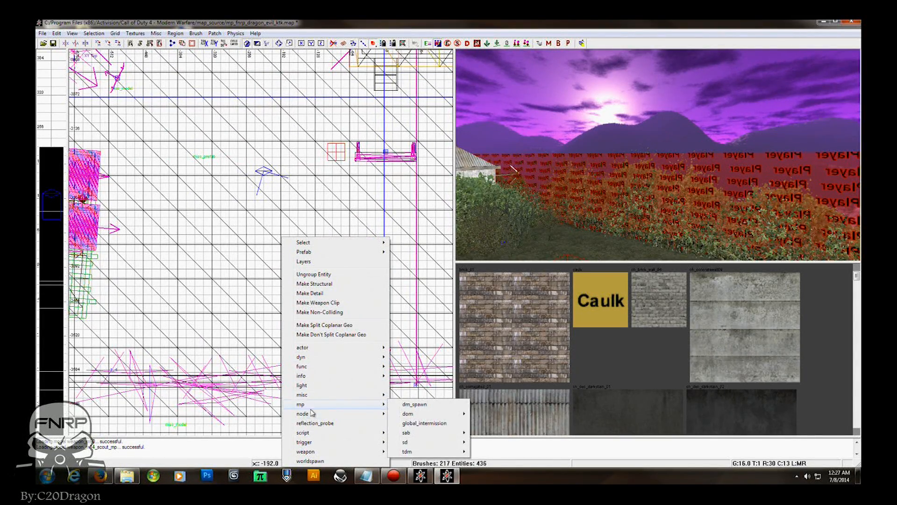
pyautogui.moveTo(316, 412)
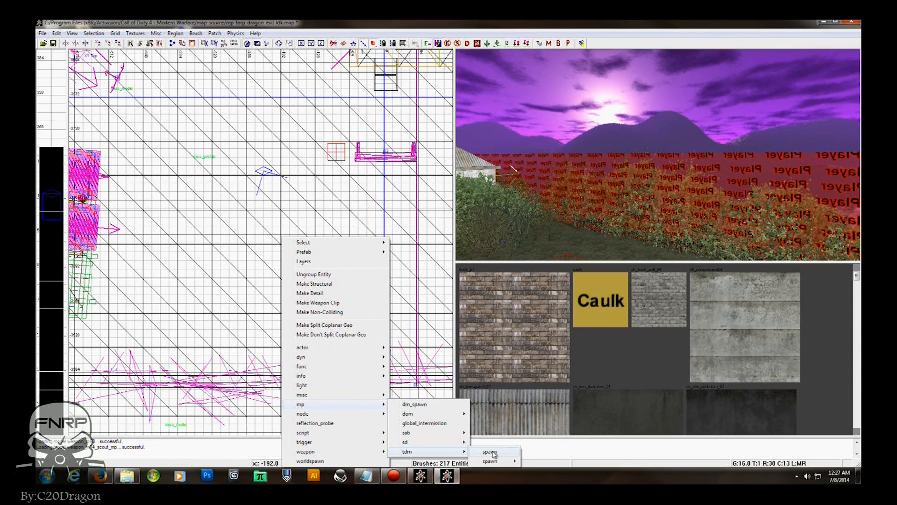
pyautogui.click(492, 452)
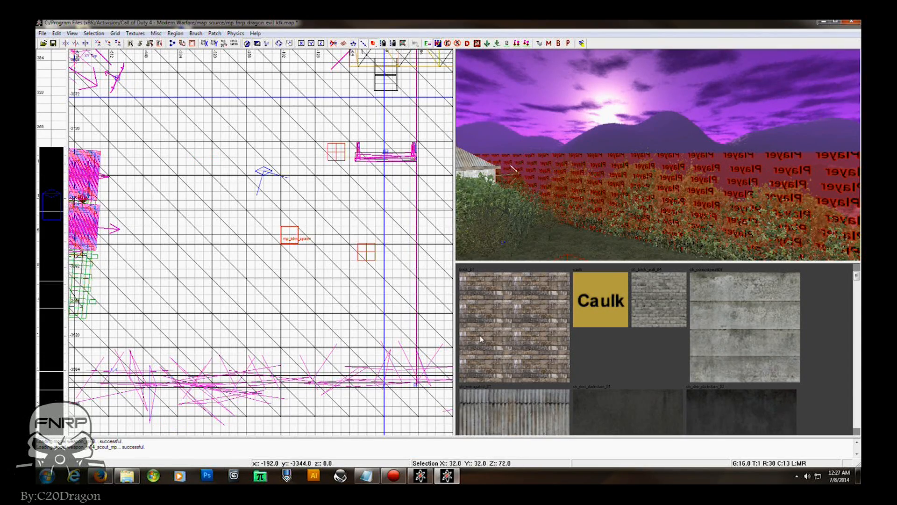
# Step: Lower the team deathmatch spawn to ground level in the front view, shifting it across to near X 0
pyautogui.moveTo(508, 199); pyautogui.dragTo(508, 199, button='right')
pyautogui.scroll(-4, 275, 250)
pyautogui.hotkey('ctrl', 'Tab')
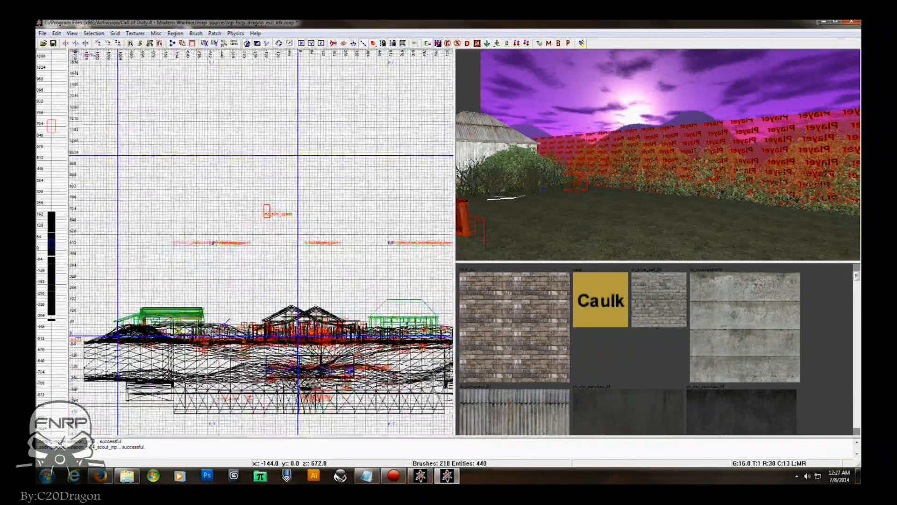
pyautogui.scroll(2, 270, 191)
pyautogui.moveTo(273, 164); pyautogui.dragTo(306, 284)
pyautogui.moveTo(577, 190); pyautogui.dragTo(578, 187, button='right')
# Step: Duplicate the team deathmatch spawn and move the copy past the barn to about X 1008, Y -3232
pyautogui.scroll(-4, 321, 312)
pyautogui.hotkey('ctrl', 'Tab')
pyautogui.scroll(4, 278, 261)
pyautogui.scroll(-1, 286, 259)
pyautogui.moveTo(305, 262); pyautogui.dragTo(291, 239, button='right')
pyautogui.scroll(2, 307, 263)
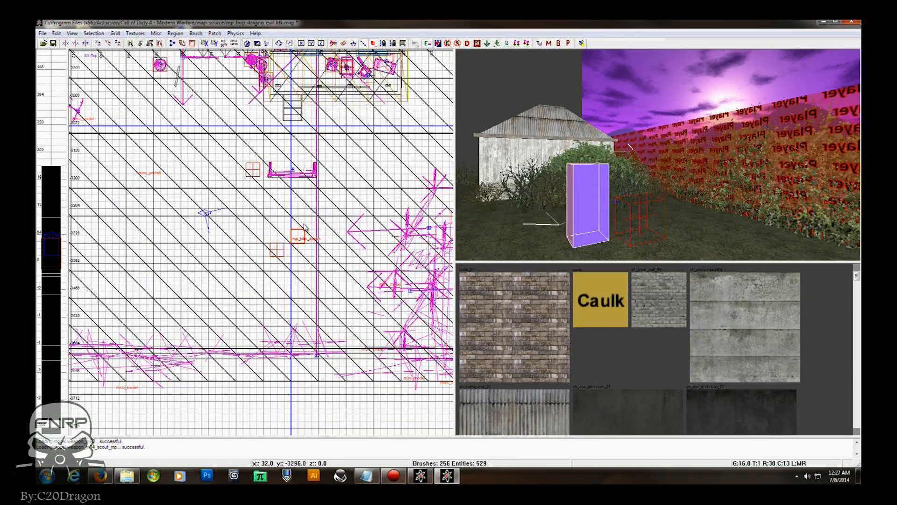
pyautogui.press('space')
pyautogui.moveTo(303, 243); pyautogui.dragTo(161, 243)
pyautogui.moveTo(160, 243); pyautogui.dragTo(323, 236, button='right')
pyautogui.scroll(-1, 290, 201)
pyautogui.moveTo(348, 237); pyautogui.dragTo(443, 215)
pyautogui.scroll(-1, 114, 211)
pyautogui.moveTo(443, 215); pyautogui.dragTo(224, 228, button='right')
pyautogui.moveTo(219, 229); pyautogui.dragTo(329, 230)
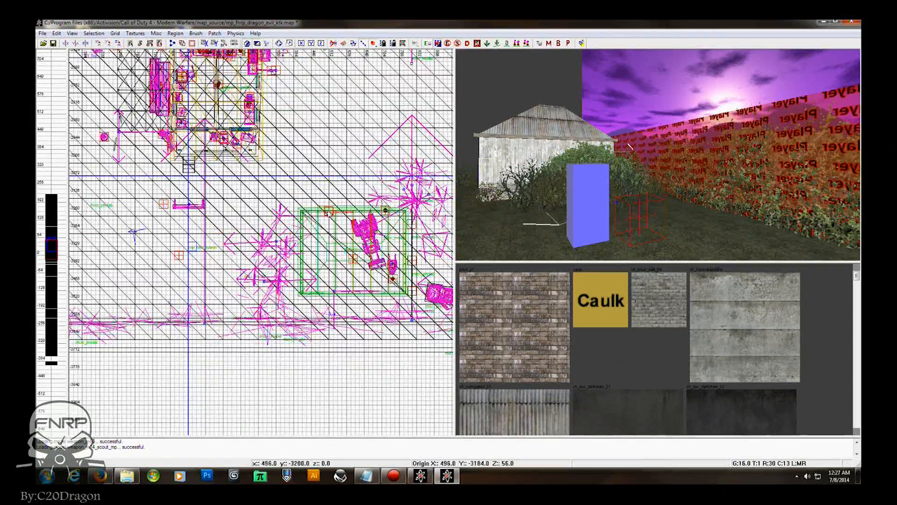
pyautogui.moveTo(329, 229); pyautogui.dragTo(186, 253, button='right')
pyautogui.moveTo(187, 253); pyautogui.dragTo(328, 248)
pyautogui.moveTo(602, 210); pyautogui.dragTo(617, 233, button='right')
# Step: Adjust the copied spawn's height in the front view so it stands just above the ground, and deselect it
pyautogui.hotkey('ctrl', 'Tab')
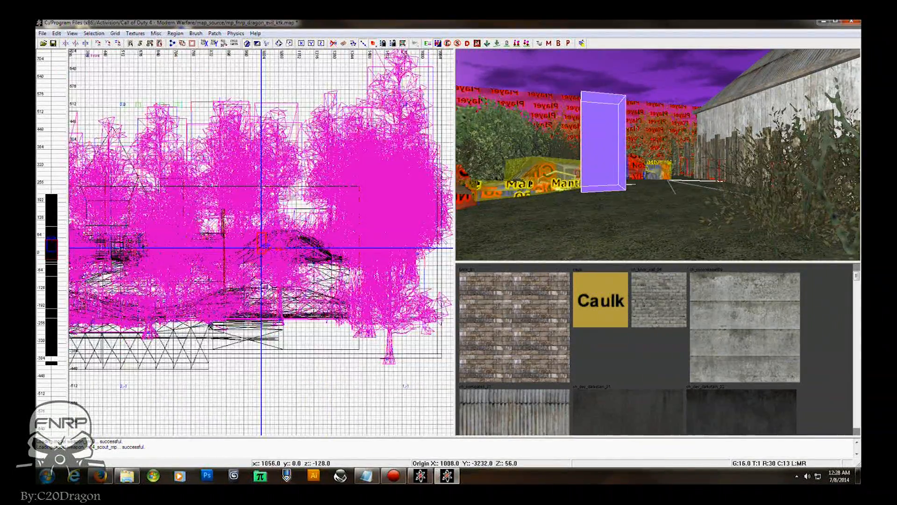
pyautogui.scroll(4, 272, 287)
pyautogui.moveTo(261, 247); pyautogui.dragTo(261, 281)
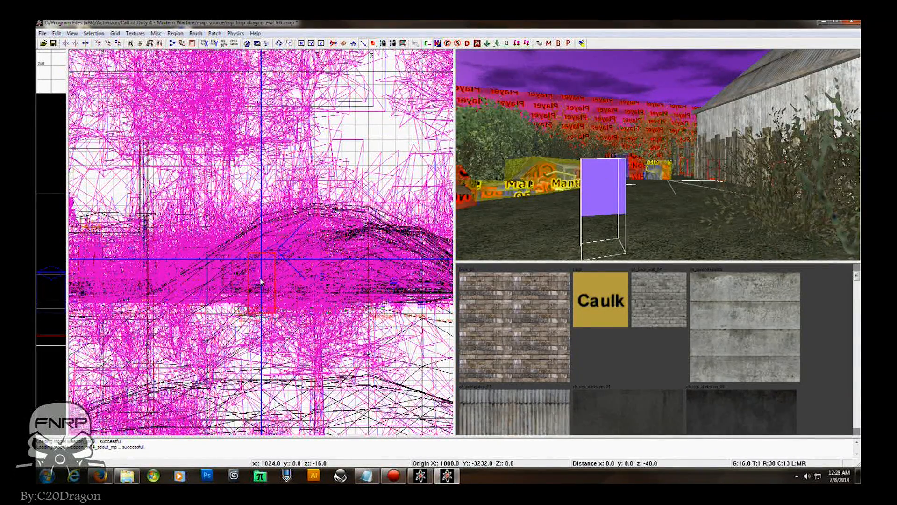
pyautogui.moveTo(261, 281); pyautogui.dragTo(270, 242)
pyautogui.moveTo(567, 198)
pyautogui.keyDown('ctrl'); pyautogui.mouseDown(button='right')
pyautogui.moveTo(567, 215)
pyautogui.moveTo(555, 190)
pyautogui.mouseUp(button='right'); pyautogui.keyUp('ctrl')
pyautogui.press('Escape')
# Step: Duplicate the first team deathmatch spawn and move the copy across the map to about X -272, Y -144, beyond the fence
pyautogui.moveTo(586, 149)
pyautogui.mouseDown(button='right')
pyautogui.moveTo(692, 145)
pyautogui.moveTo(673, 143)
pyautogui.moveTo(692, 136)
pyautogui.mouseUp(button='right')
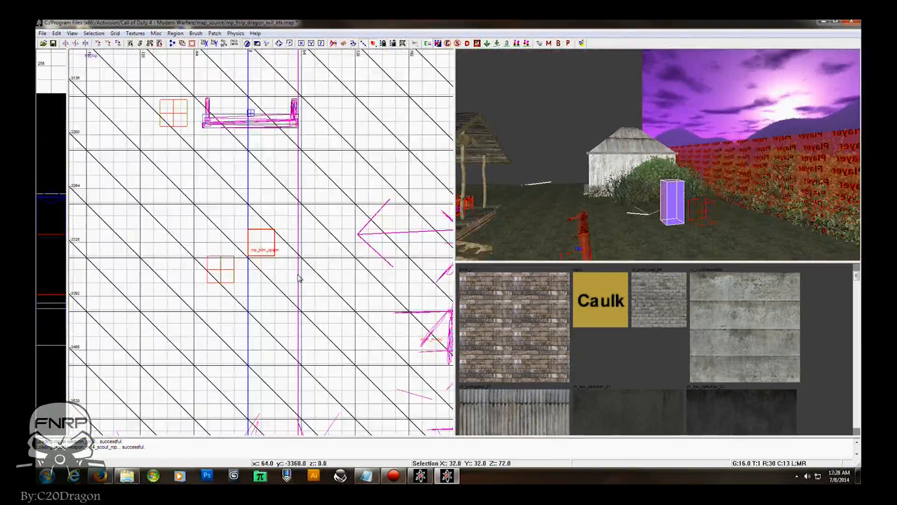
pyautogui.scroll(-6, 299, 276)
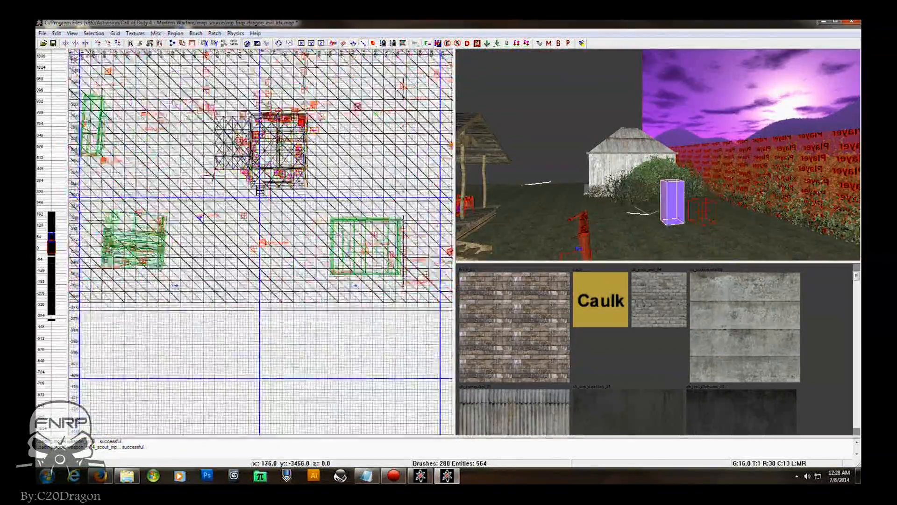
pyautogui.moveTo(290, 266); pyautogui.dragTo(311, 312, button='right')
pyautogui.press('space')
pyautogui.moveTo(287, 294)
pyautogui.mouseDown()
pyautogui.moveTo(251, 53)
pyautogui.moveTo(322, 126)
pyautogui.moveTo(300, 166)
pyautogui.mouseUp()
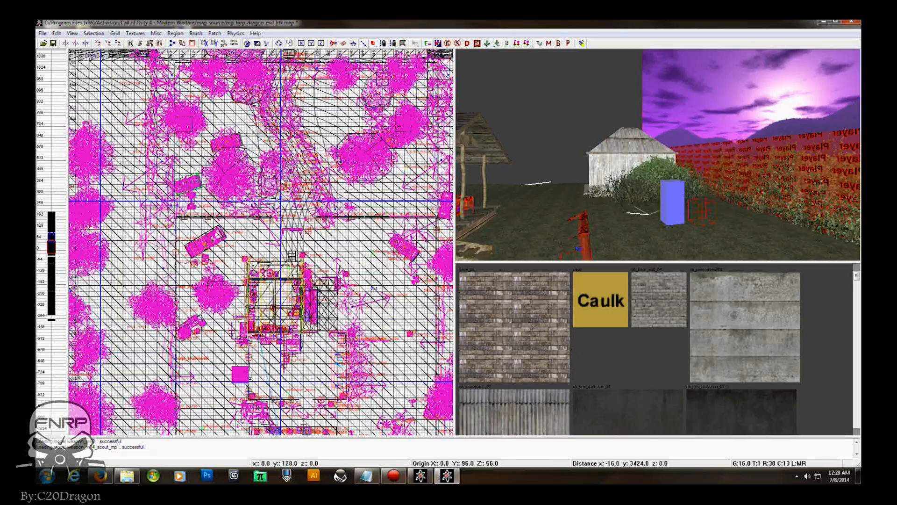
pyautogui.moveTo(303, 83)
pyautogui.mouseDown()
pyautogui.moveTo(304, 51)
pyautogui.moveTo(309, 224)
pyautogui.mouseUp()
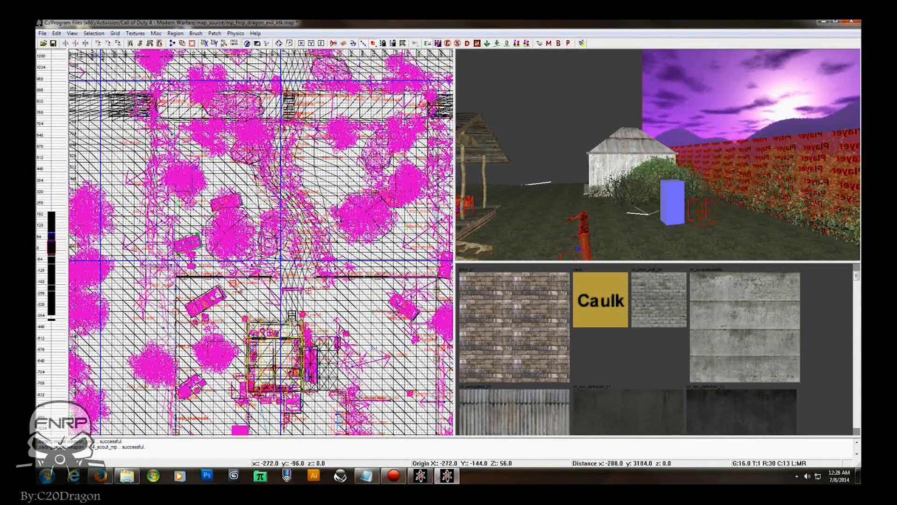
pyautogui.moveTo(658, 159); pyautogui.dragTo(734, 160, button='right')
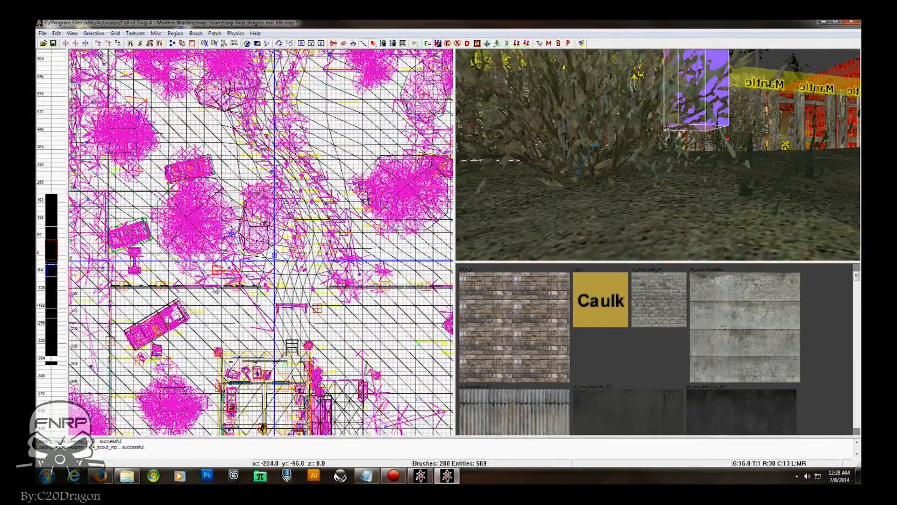
# Step: Duplicate the spawn beside the fence, move the copy along it to about X 768, Y 0, and deselect it
pyautogui.press('space')
pyautogui.moveTo(220, 275); pyautogui.dragTo(390, 258)
pyautogui.moveTo(390, 257); pyautogui.dragTo(272, 260, button='right')
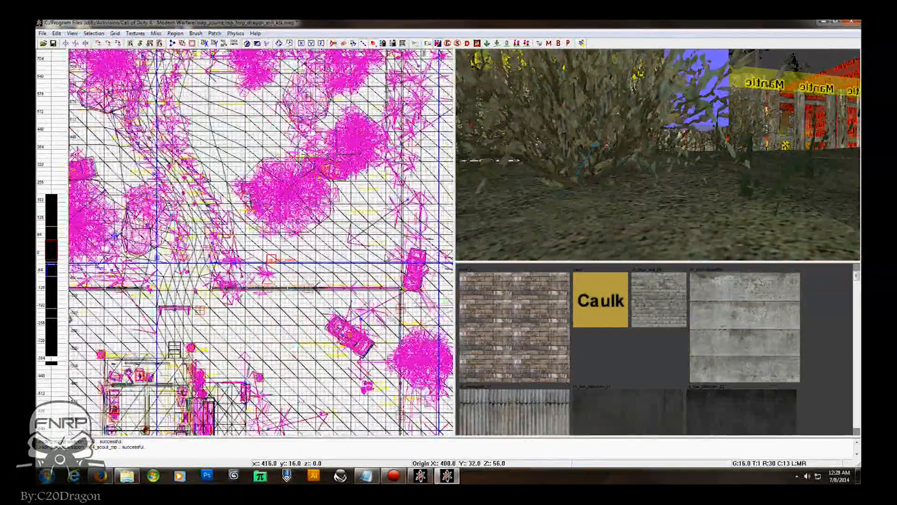
pyautogui.scroll(3, 299, 292)
pyautogui.moveTo(282, 278); pyautogui.dragTo(395, 299)
pyautogui.press('space')
pyautogui.moveTo(395, 299); pyautogui.dragTo(264, 272, button='right')
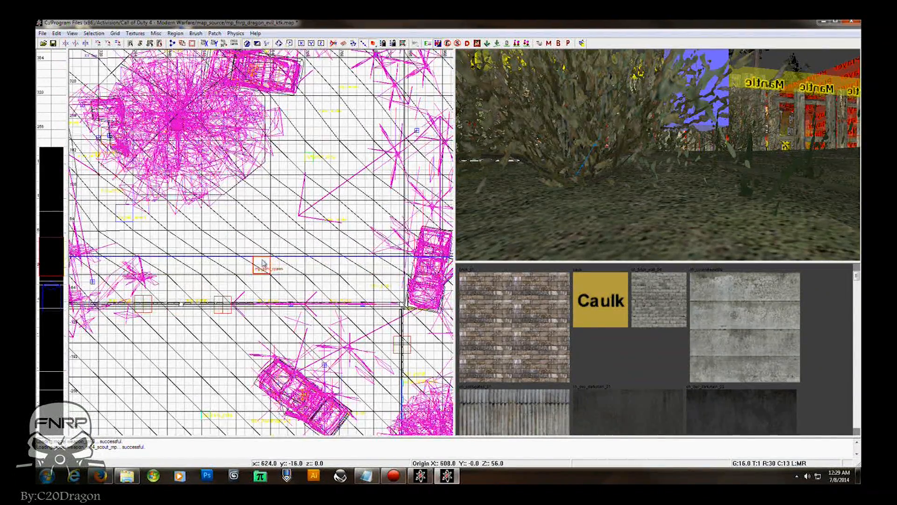
pyautogui.moveTo(264, 270); pyautogui.dragTo(350, 267)
pyautogui.moveTo(622, 178); pyautogui.dragTo(817, 121, button='right')
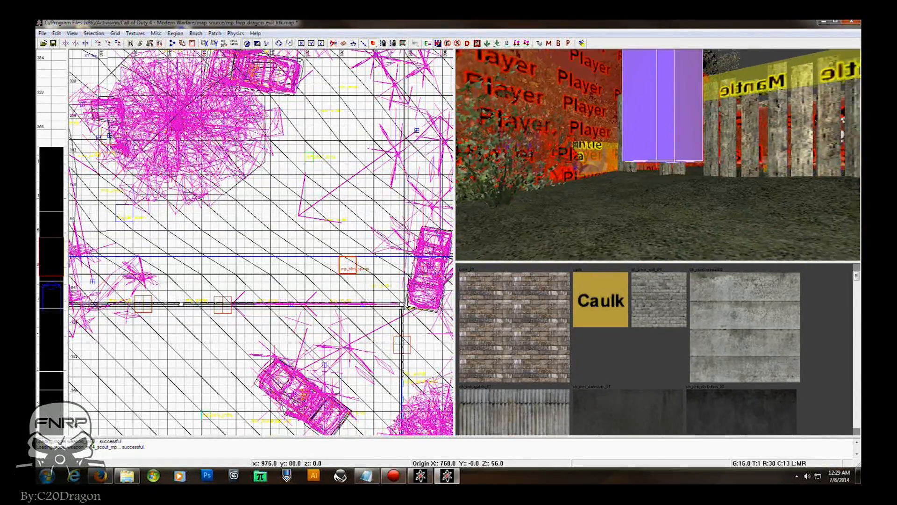
pyautogui.moveTo(664, 117); pyautogui.dragTo(663, 147, button='right')
pyautogui.press('Escape')
# Step: Add a team deathmatch allies_start spawn in the yard near the first spawn, at about X -48, Y -3280
pyautogui.moveTo(525, 146); pyautogui.dragTo(696, 129, button='right')
pyautogui.hotkey('ctrl', 'Tab')
pyautogui.hotkey('ctrl', 'Tab')
pyautogui.hotkey('ctrl', 'Tab')
pyautogui.scroll(-3, 281, 229)
pyautogui.moveTo(318, 256); pyautogui.dragTo(249, 240, button='right')
pyautogui.scroll(3, 322, 225)
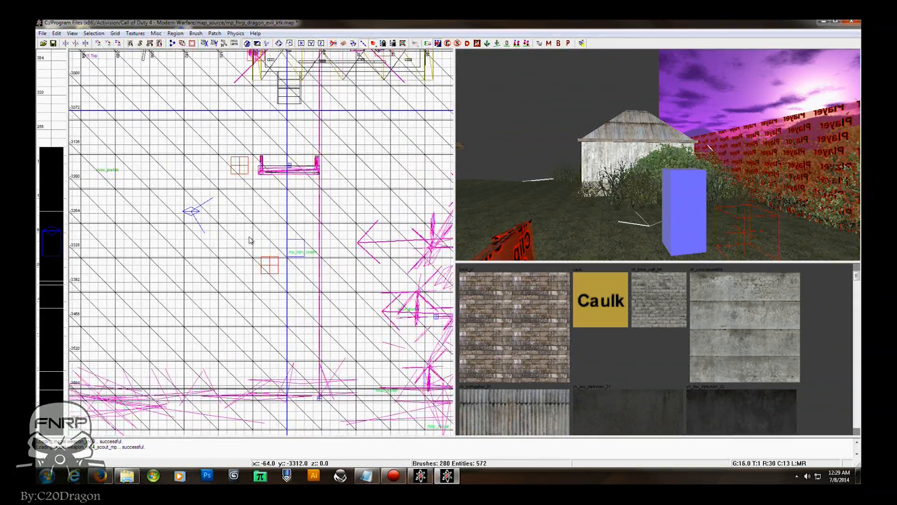
pyautogui.rightClick(258, 227)
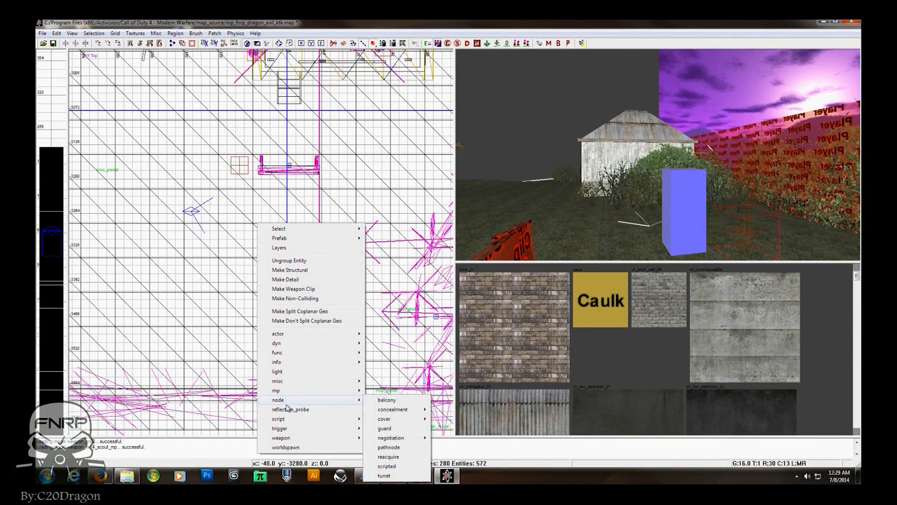
pyautogui.moveTo(299, 391)
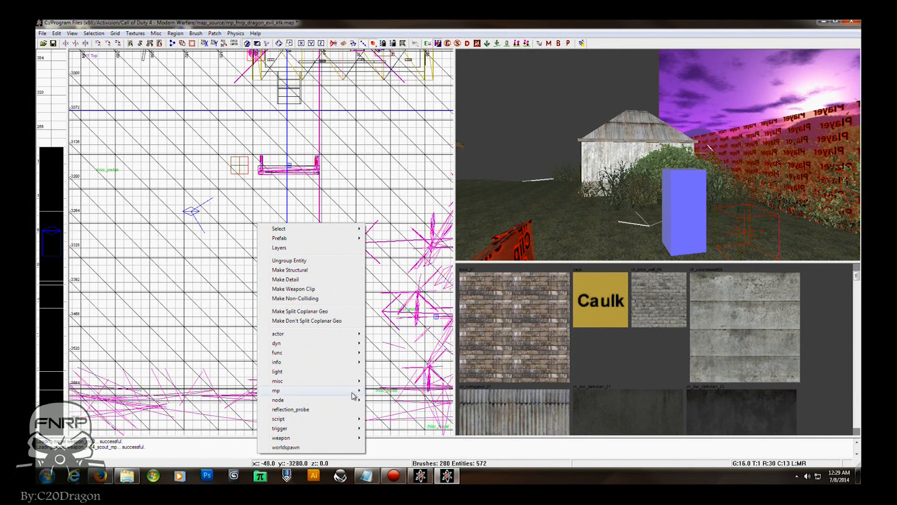
pyautogui.moveTo(357, 392)
pyautogui.moveTo(387, 439)
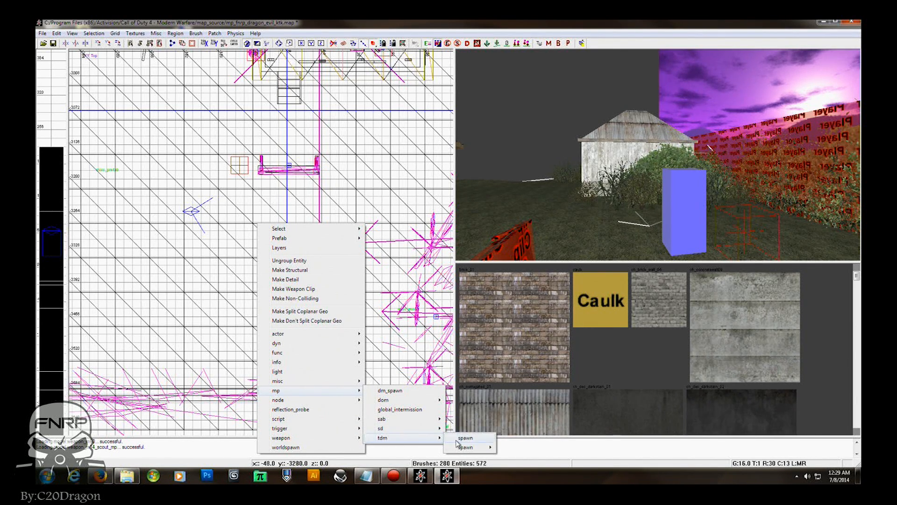
pyautogui.moveTo(471, 453)
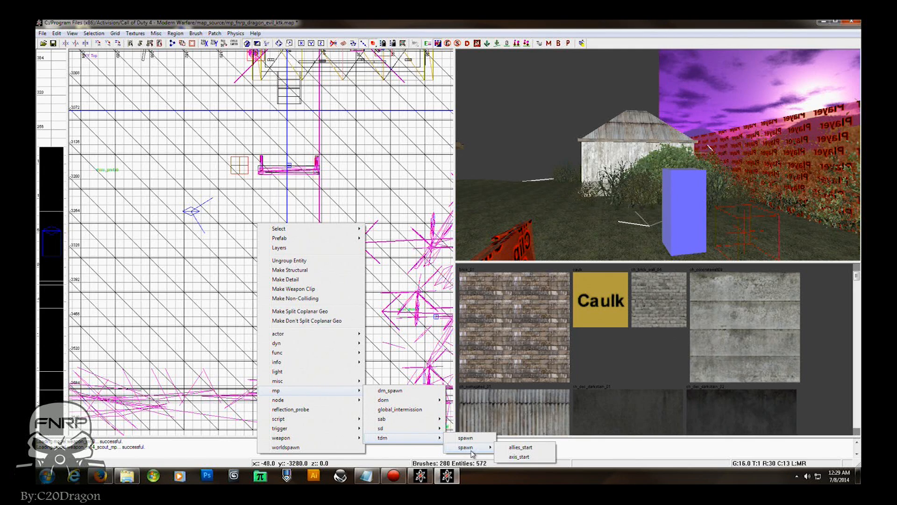
pyautogui.click(522, 447)
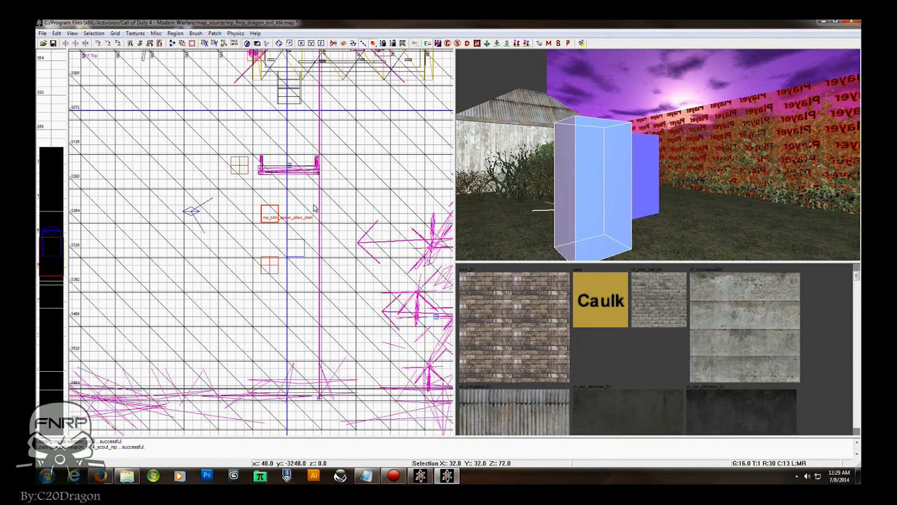
pyautogui.scroll(-4, 295, 227)
pyautogui.scroll(3, 296, 228)
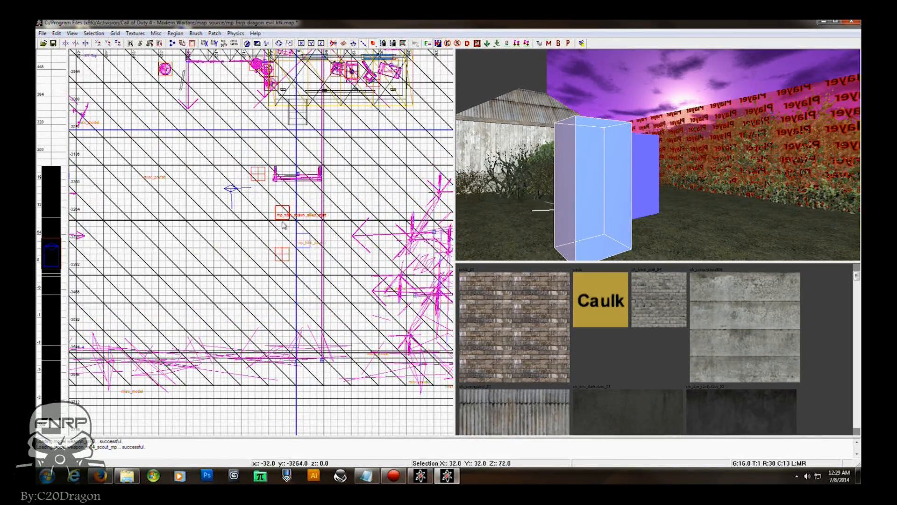
# Step: Move the allies_start spawn slightly further down the yard to about X -64, Y -3312
pyautogui.moveTo(282, 222); pyautogui.dragTo(275, 253)
pyautogui.moveTo(276, 253); pyautogui.dragTo(326, 256, button='right')
pyautogui.moveTo(553, 210); pyautogui.dragTo(498, 211, button='right')
pyautogui.scroll(-1, 263, 271)
pyautogui.moveTo(263, 270); pyautogui.dragTo(335, 248, button='right')
pyautogui.scroll(-3, 294, 260)
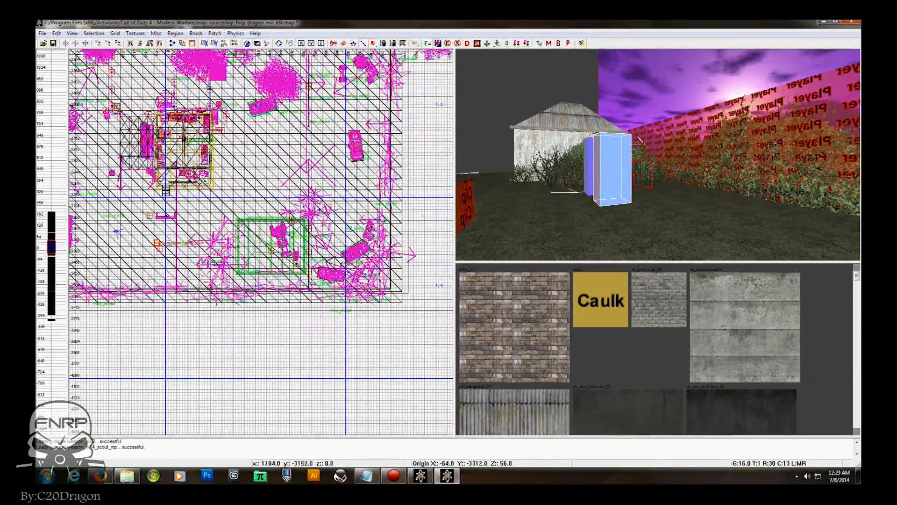
pyautogui.scroll(5, 269, 241)
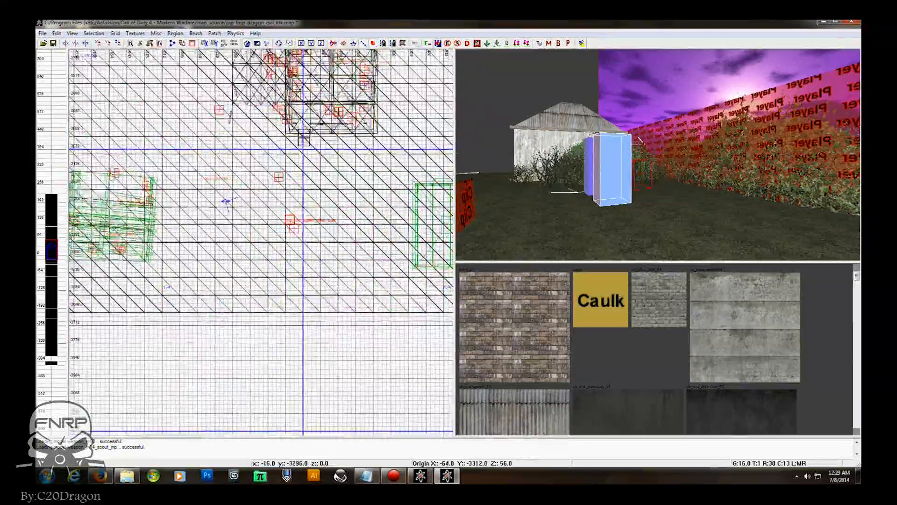
pyautogui.scroll(-5, 269, 241)
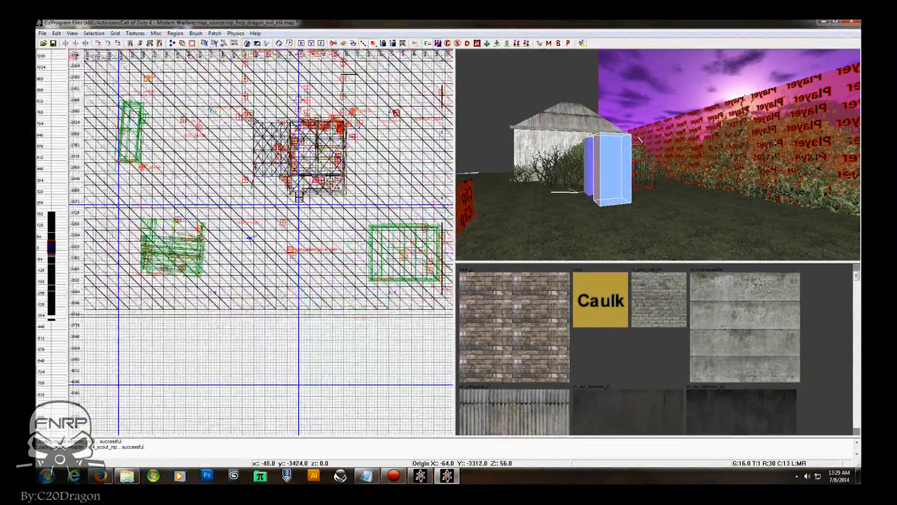
pyautogui.scroll(5, 280, 239)
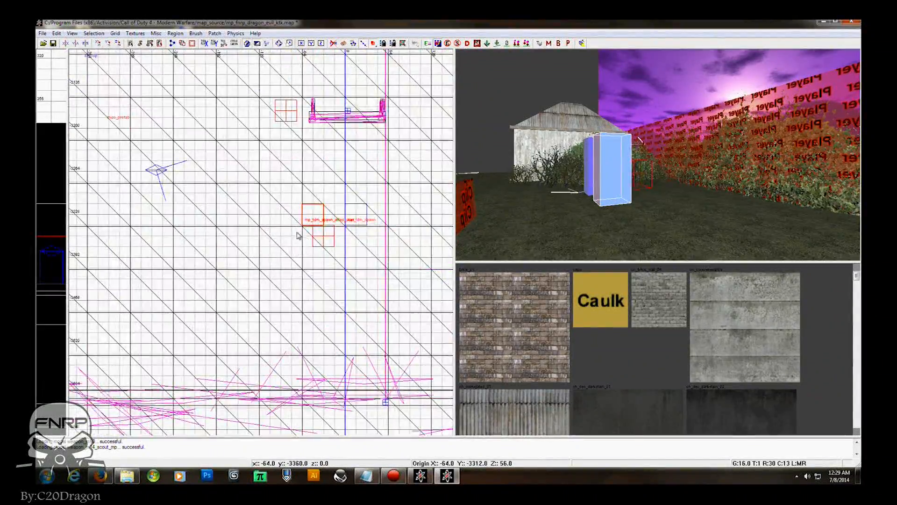
pyautogui.scroll(-3, 301, 237)
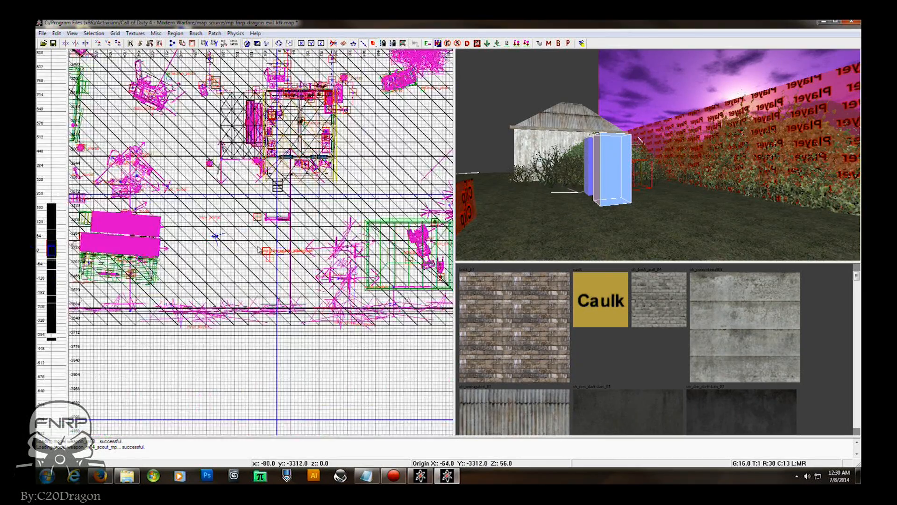
pyautogui.scroll(2, 274, 257)
pyautogui.moveTo(543, 184); pyautogui.dragTo(573, 176, button='right')
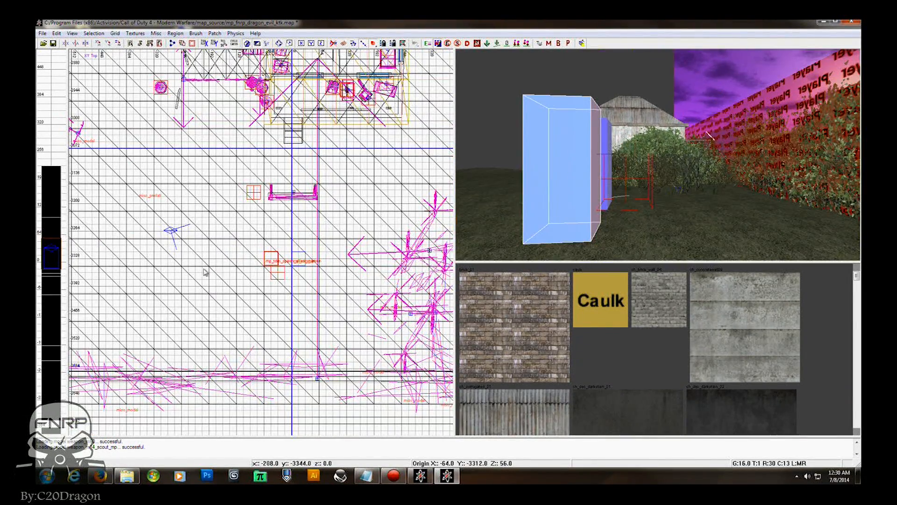
pyautogui.scroll(-1, 255, 253)
pyautogui.moveTo(298, 211); pyautogui.dragTo(274, 250, button='right')
pyautogui.scroll(1, 305, 224)
pyautogui.scroll(-2, 305, 225)
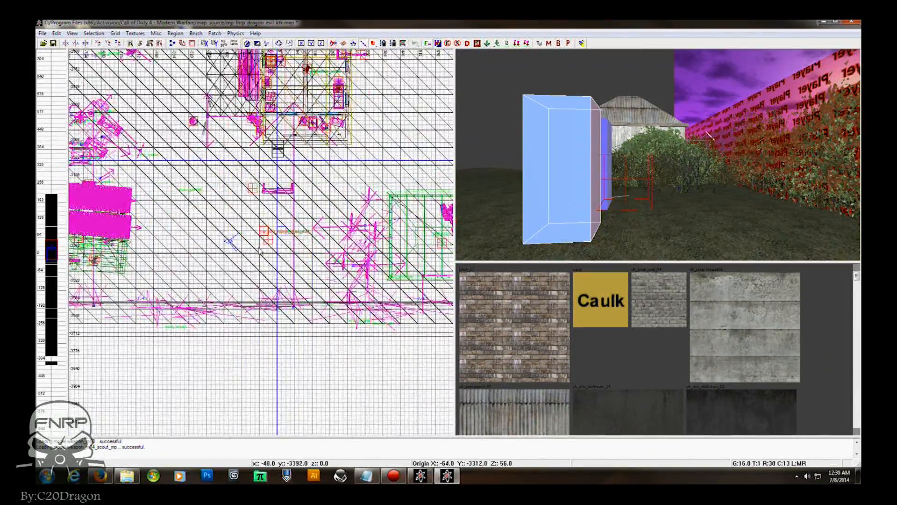
pyautogui.scroll(1, 272, 247)
pyautogui.moveTo(218, 243); pyautogui.dragTo(273, 204, button='right')
pyautogui.scroll(2, 291, 231)
pyautogui.scroll(-4, 290, 236)
pyautogui.moveTo(288, 246)
pyautogui.mouseDown(button='right')
pyautogui.moveTo(308, 258)
pyautogui.moveTo(287, 246)
pyautogui.moveTo(239, 250)
pyautogui.moveTo(299, 248)
pyautogui.mouseUp(button='right')
pyautogui.scroll(2, 289, 246)
pyautogui.scroll(3, 270, 241)
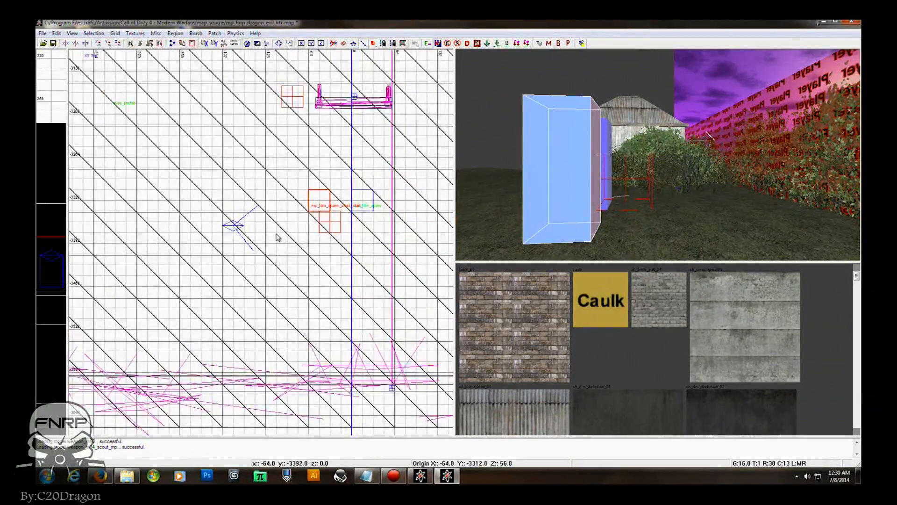
pyautogui.scroll(-4, 274, 247)
# Step: Duplicate the allies_start spawn and move the copy beside the sheds, at about X -928, Y -3376
pyautogui.moveTo(553, 176)
pyautogui.mouseDown(button='right')
pyautogui.moveTo(549, 188)
pyautogui.moveTo(562, 189)
pyautogui.mouseUp(button='right')
pyautogui.moveTo(316, 244); pyautogui.dragTo(347, 245, button='right')
pyautogui.press('space')
pyautogui.moveTo(320, 230); pyautogui.dragTo(183, 214)
pyautogui.moveTo(234, 225); pyautogui.dragTo(313, 251, button='right')
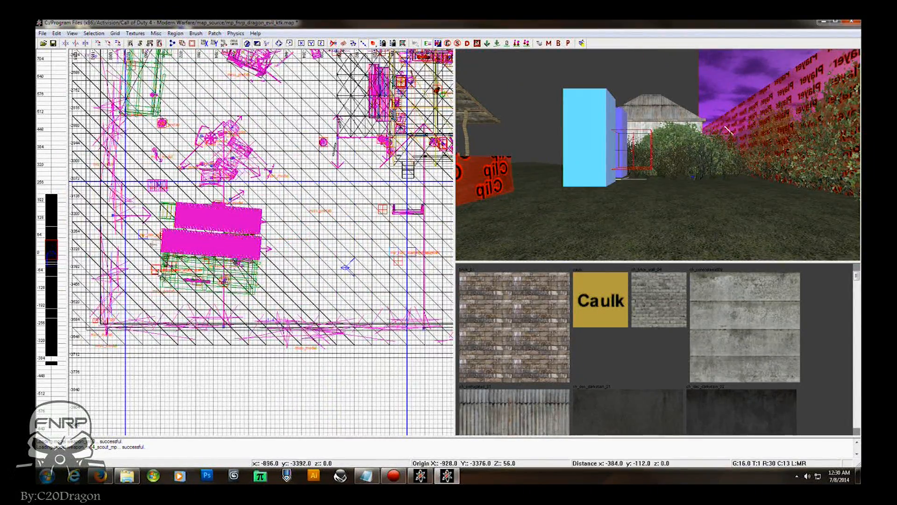
# Step: Place further copies of the allies_start spawn across the yard, the last beyond the green-outlined building at about X 960, Y -3200
pyautogui.moveTo(357, 283); pyautogui.dragTo(392, 279)
pyautogui.moveTo(392, 279); pyautogui.dragTo(263, 265, button='right')
pyautogui.moveTo(263, 265); pyautogui.dragTo(362, 192)
pyautogui.moveTo(363, 193)
pyautogui.mouseDown(button='right')
pyautogui.moveTo(330, 208)
pyautogui.moveTo(191, 228)
pyautogui.mouseUp(button='right')
pyautogui.press('space')
pyautogui.moveTo(191, 228); pyautogui.dragTo(388, 211)
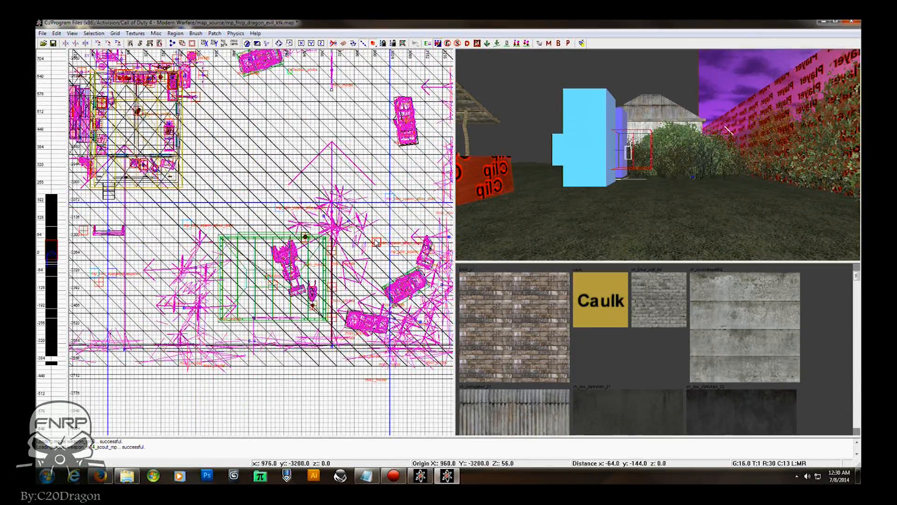
# Step: Deselect the allies spawn and add a team deathmatch axis_start spawn at the map's opposite end, at about X -432, Y 16
pyautogui.scroll(-5, 376, 250)
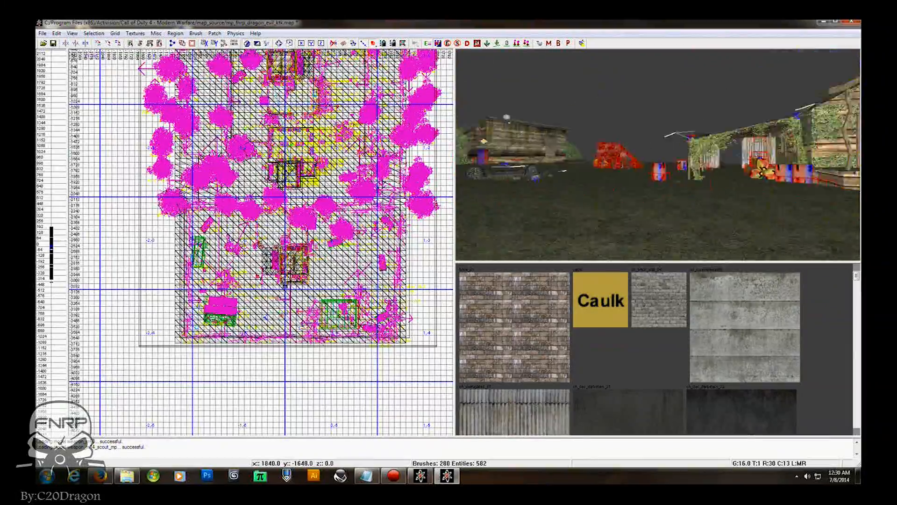
pyautogui.moveTo(624, 199); pyautogui.dragTo(624, 198, button='right')
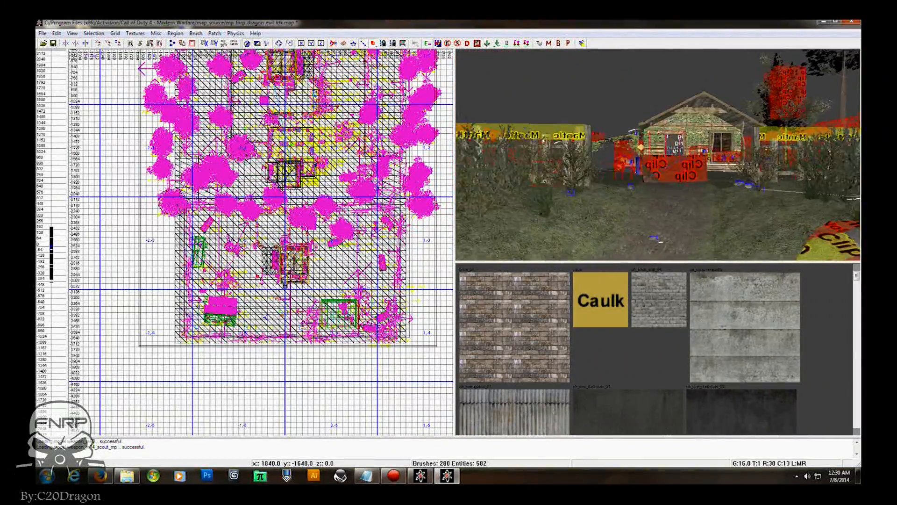
pyautogui.scroll(5, 189, 247)
pyautogui.rightClick(189, 248)
pyautogui.moveTo(208, 406)
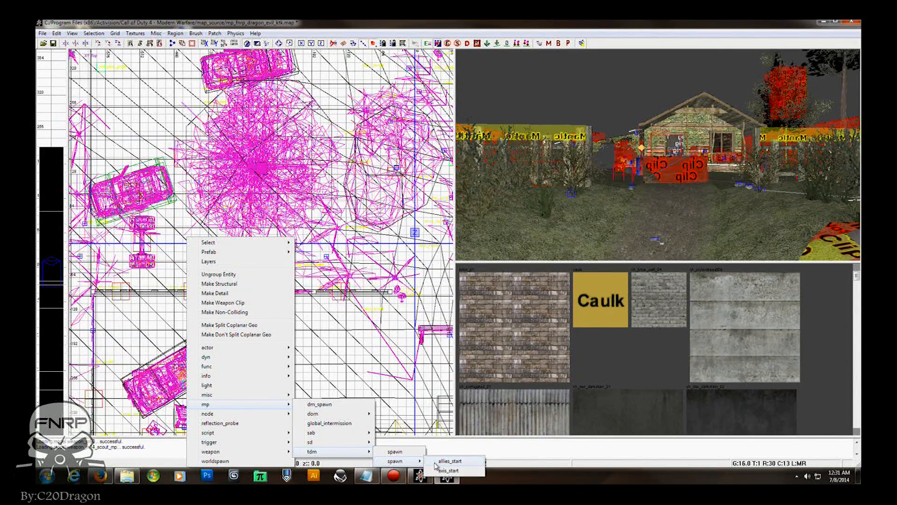
pyautogui.click(449, 470)
# Step: Move the axis_start spawn slightly closer to the fence, to about X -432, Y 0
pyautogui.moveTo(624, 199); pyautogui.dragTo(599, 189, button='right')
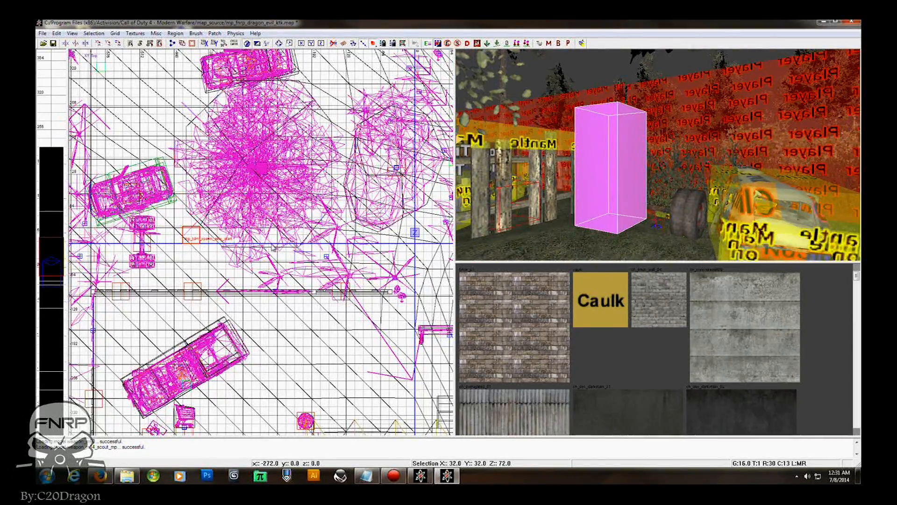
pyautogui.scroll(-2, 274, 247)
pyautogui.scroll(3, 274, 247)
pyautogui.scroll(-2, 204, 265)
pyautogui.scroll(2, 231, 225)
pyautogui.scroll(-3, 231, 224)
pyautogui.moveTo(228, 238); pyautogui.dragTo(228, 253)
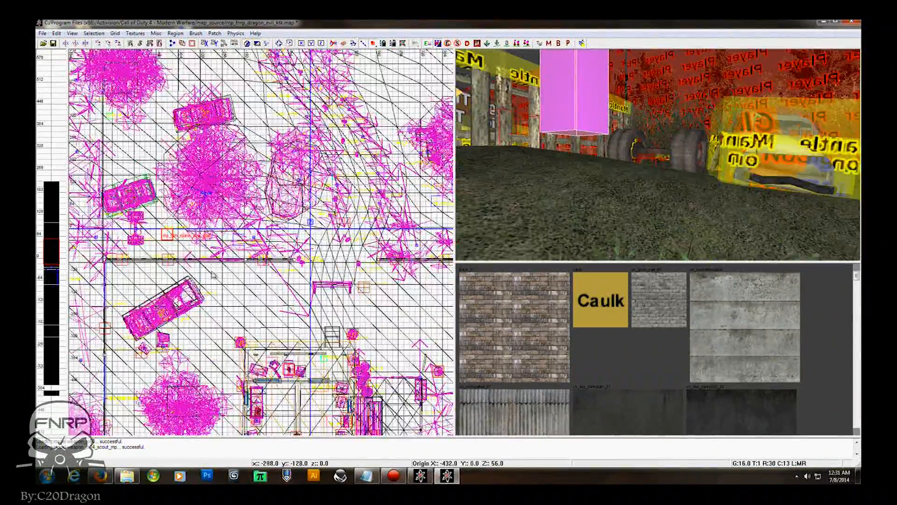
# Step: Duplicate the axis_start spawn across the path along the fence, placing the last copy at about X 784, Y 128
pyautogui.scroll(-1, 167, 267)
pyautogui.moveTo(173, 263); pyautogui.dragTo(352, 260)
pyautogui.scroll(3, 383, 239)
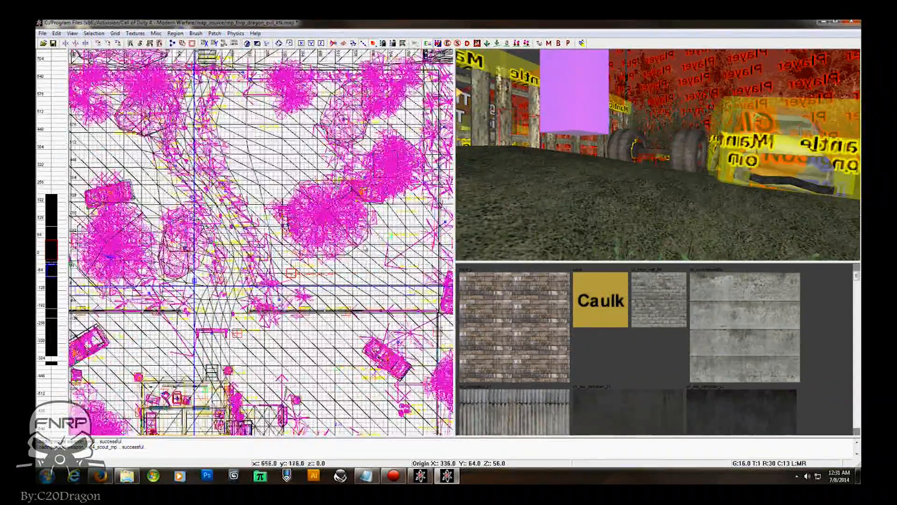
pyautogui.scroll(-2, 318, 287)
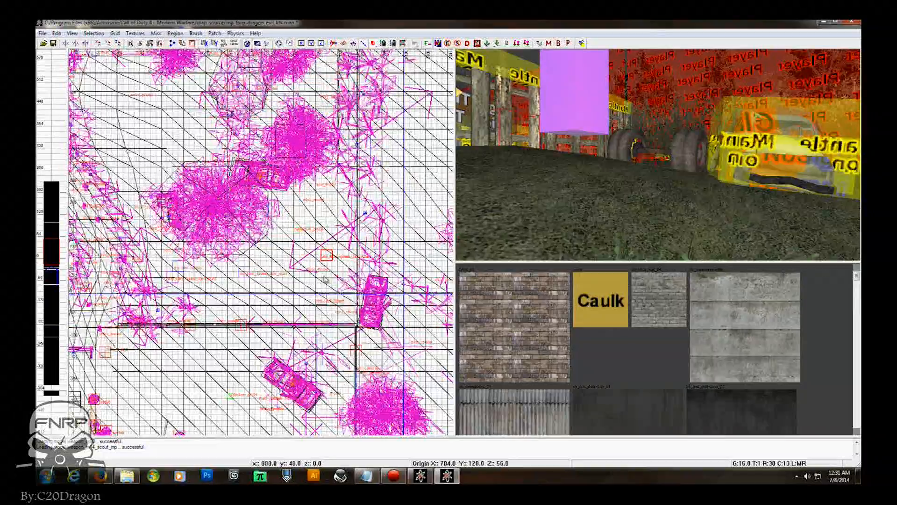
# Step: Duplicate the axis_start spawn, move the copy back among the trees, and lower it in the front view
pyautogui.moveTo(318, 262); pyautogui.dragTo(360, 337, button='right')
pyautogui.moveTo(368, 330); pyautogui.dragTo(235, 165)
pyautogui.moveTo(584, 159)
pyautogui.mouseDown(button='right')
pyautogui.moveTo(570, 155)
pyautogui.moveTo(580, 161)
pyautogui.mouseUp(button='right')
pyautogui.moveTo(673, 169)
pyautogui.mouseDown(button='right')
pyautogui.moveTo(664, 168)
pyautogui.moveTo(672, 168)
pyautogui.mouseUp(button='right')
pyautogui.hotkey('ctrl', 'Tab')
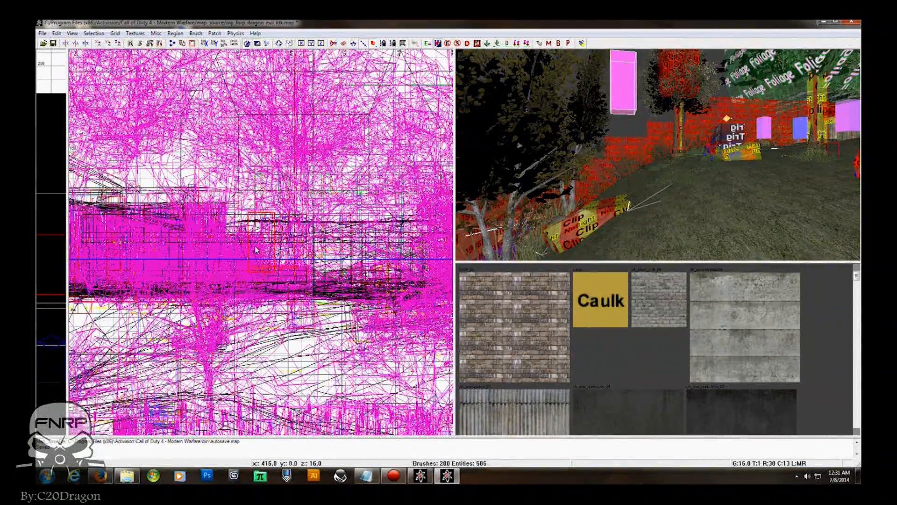
pyautogui.moveTo(256, 250); pyautogui.dragTo(250, 280)
pyautogui.moveTo(672, 169)
pyautogui.mouseDown(button='right')
pyautogui.moveTo(628, 194)
pyautogui.moveTo(587, 186)
pyautogui.mouseUp(button='right')
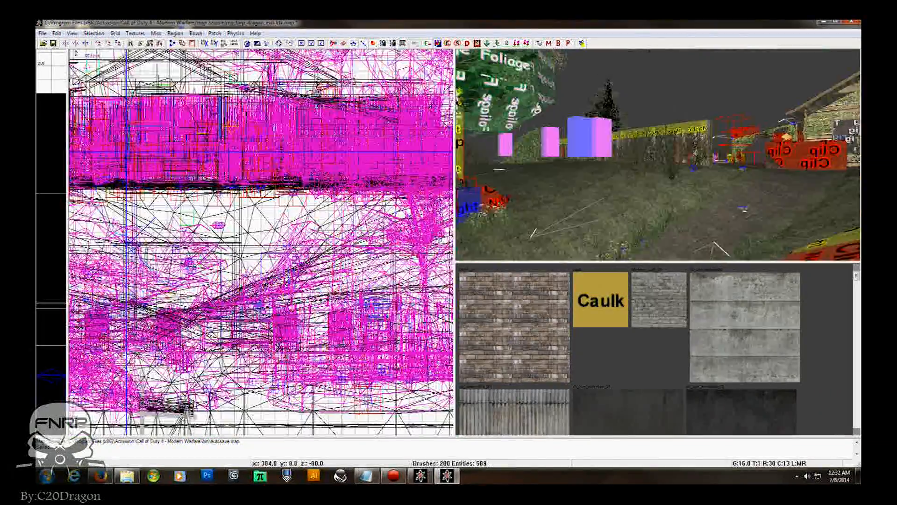
pyautogui.moveTo(687, 187)
pyautogui.mouseDown(button='right')
pyautogui.moveTo(628, 205)
pyautogui.moveTo(661, 174)
pyautogui.moveTo(626, 155)
pyautogui.moveTo(614, 163)
pyautogui.mouseUp(button='right')
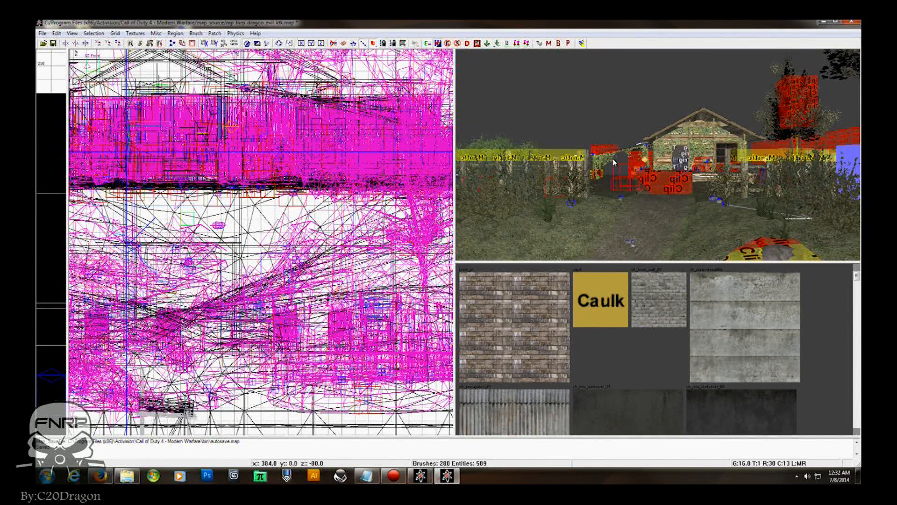